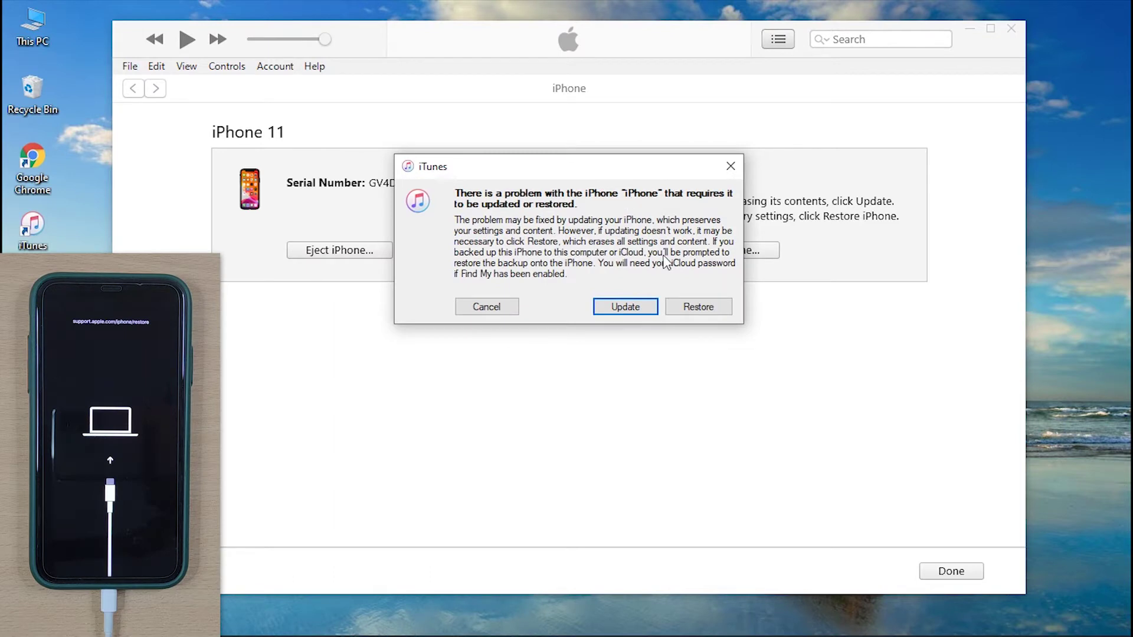
Restore the connected iPhone 11 from the iTunes recovery prompt and confirm the restore
click(697, 307)
click(572, 297)
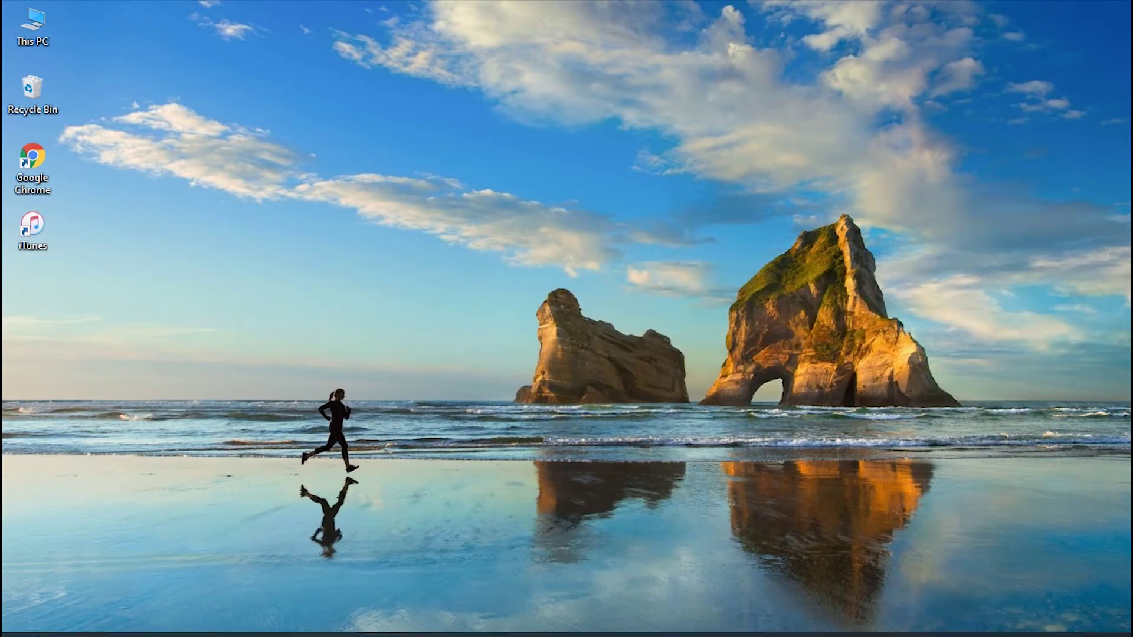
Search Windows for iTunes and open the app
click(47, 624)
text(iTunes)
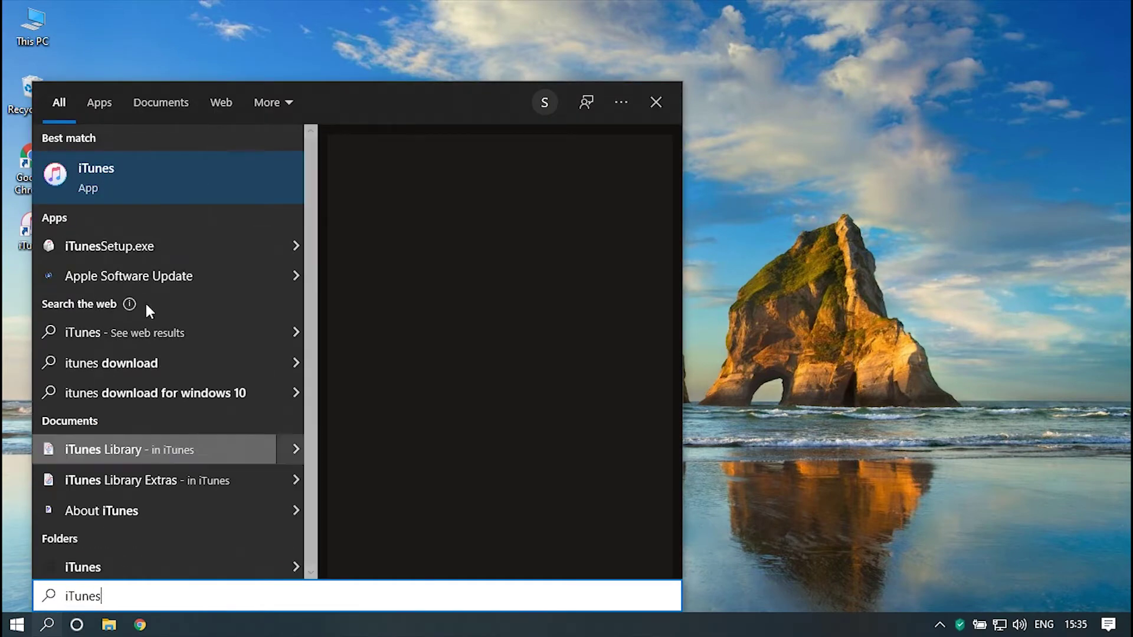
click(160, 175)
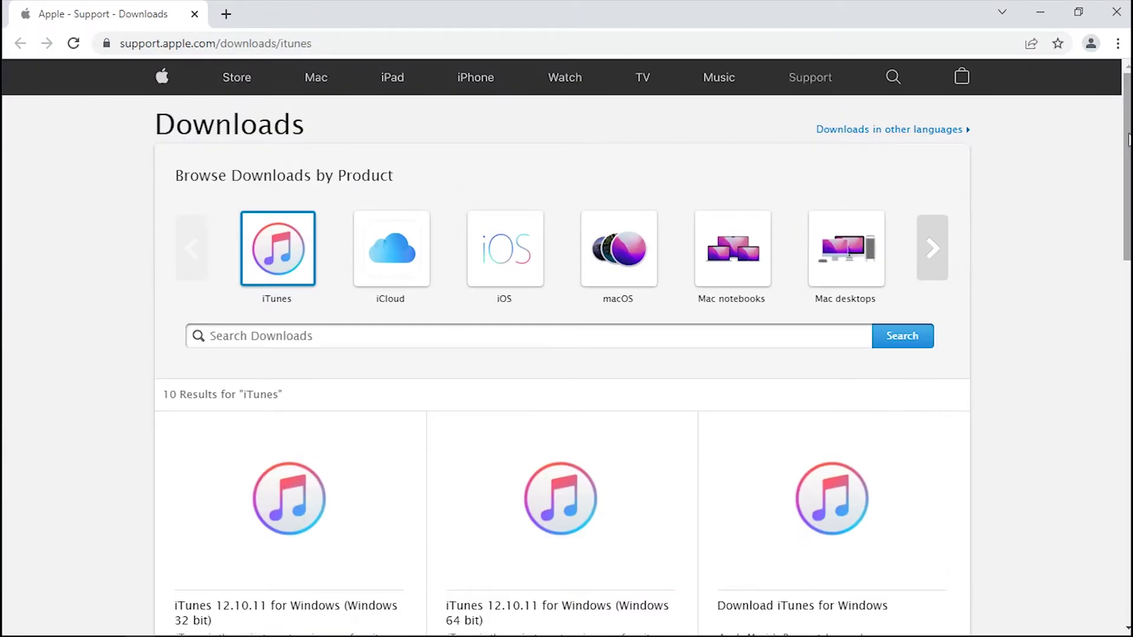
scroll(1129, 140, down, 5)
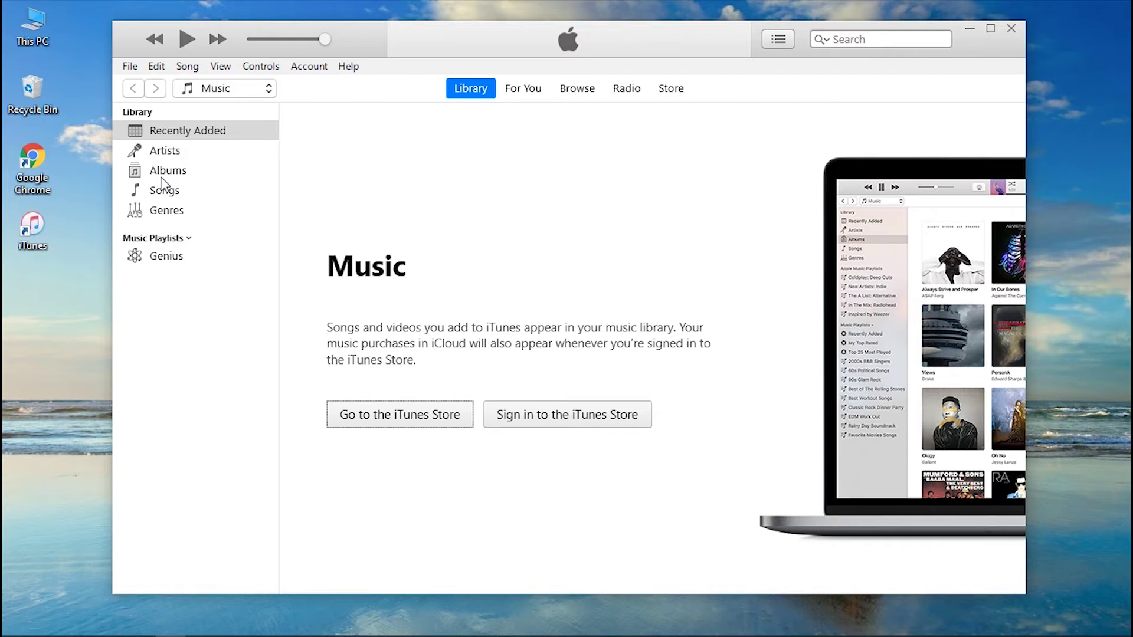
Check iTunes for updates and install iTunes 12.12.2 through Apple Software Update
click(348, 66)
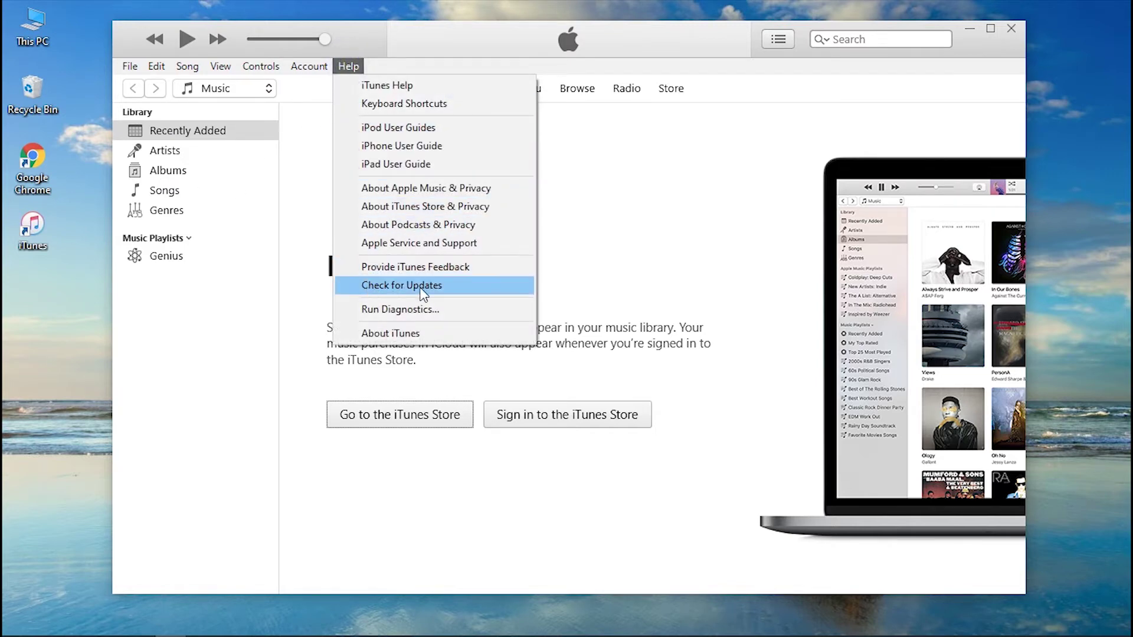
click(456, 288)
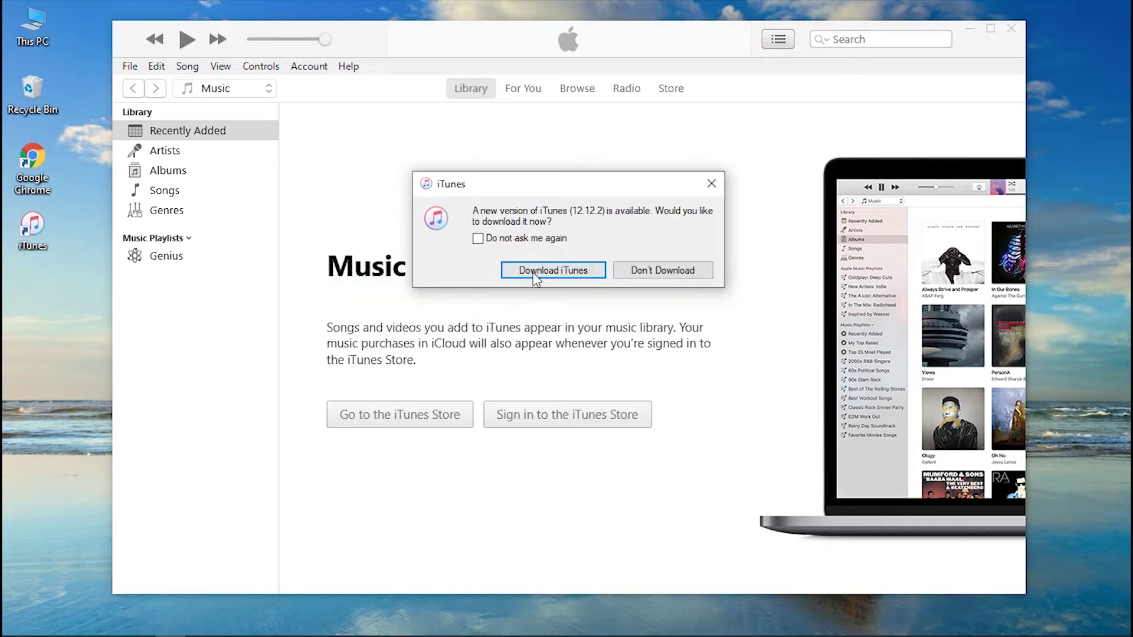
click(560, 271)
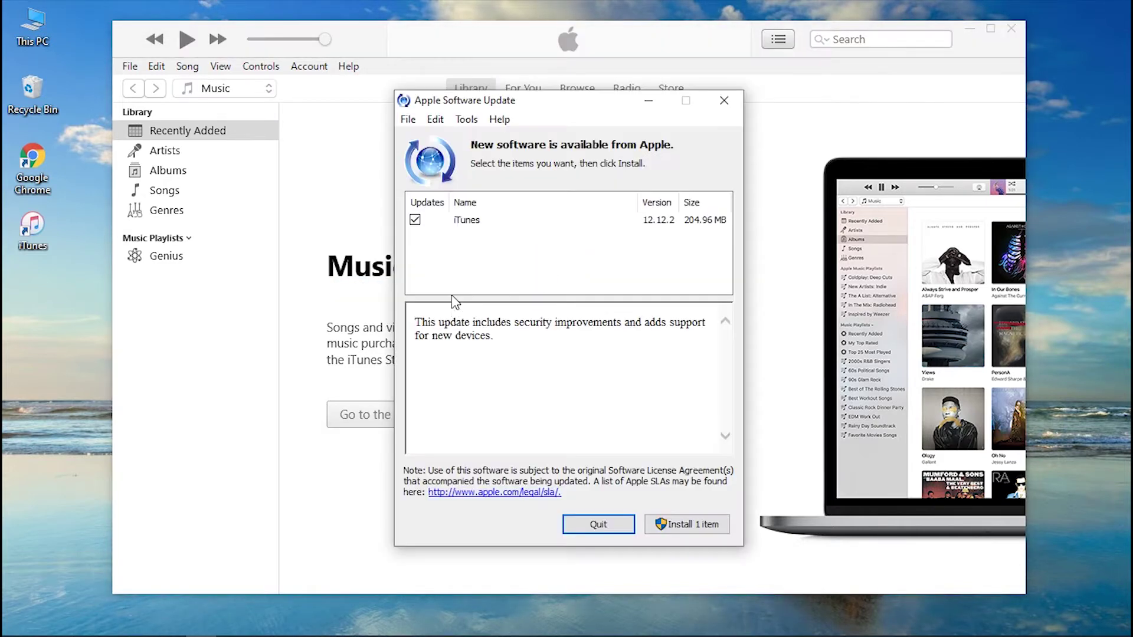
click(420, 220)
click(692, 524)
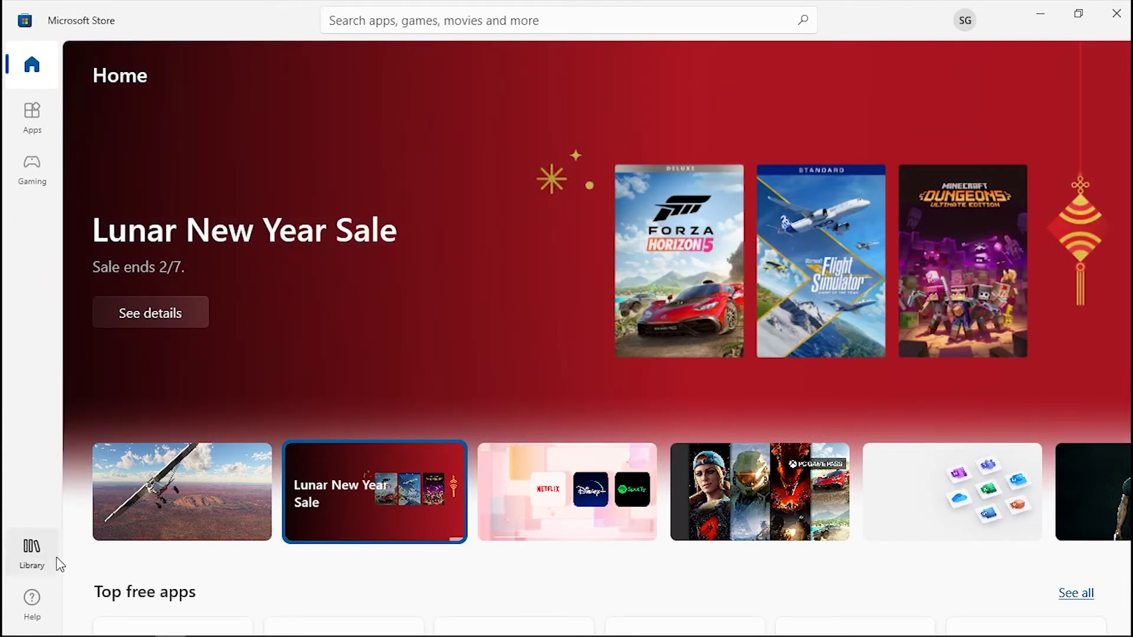
Open the iTunes product page from the Microsoft Store library and look through it
click(23, 554)
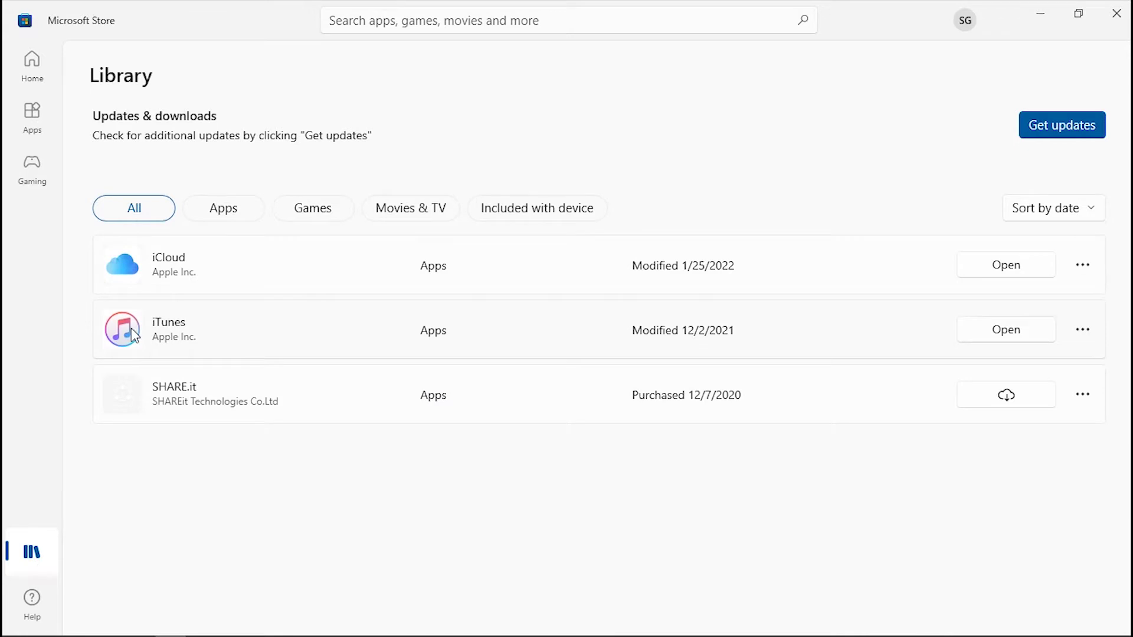
click(130, 330)
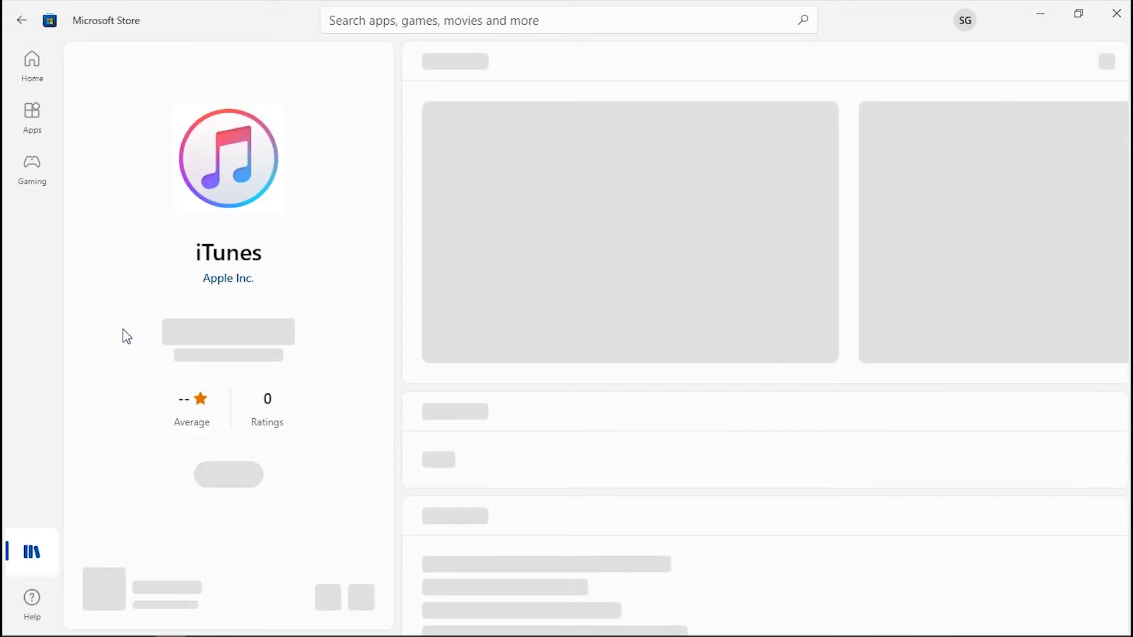
scroll(582, 482, down, 5)
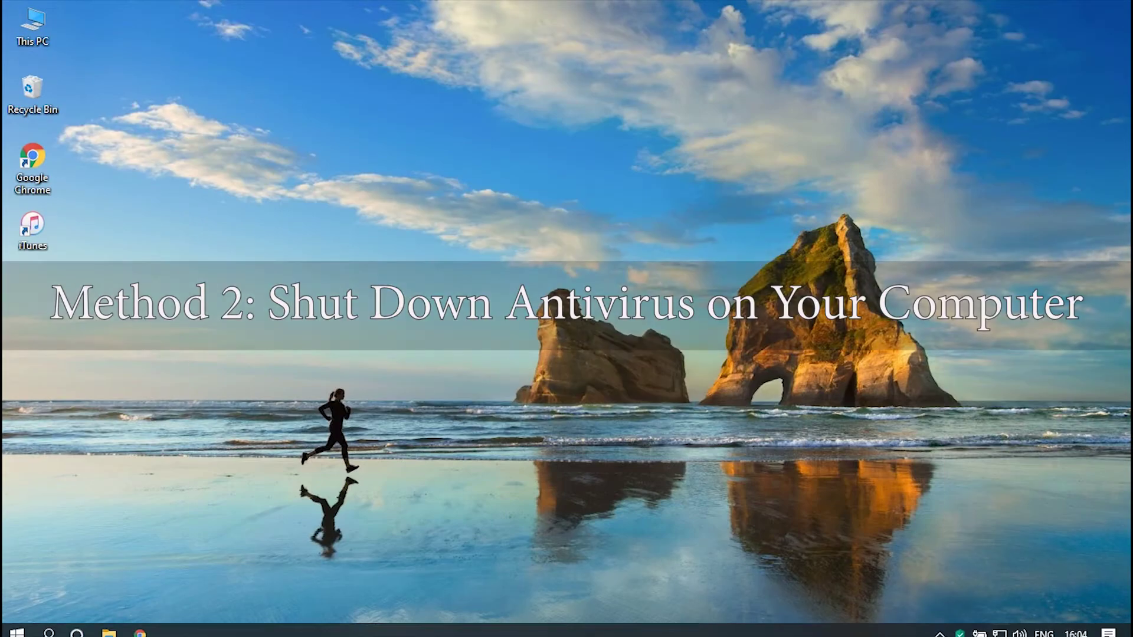
Open Kaspersky Anti-Virus and pause its protection using the Pause option instead of a timed pause or one until application restart
click(966, 629)
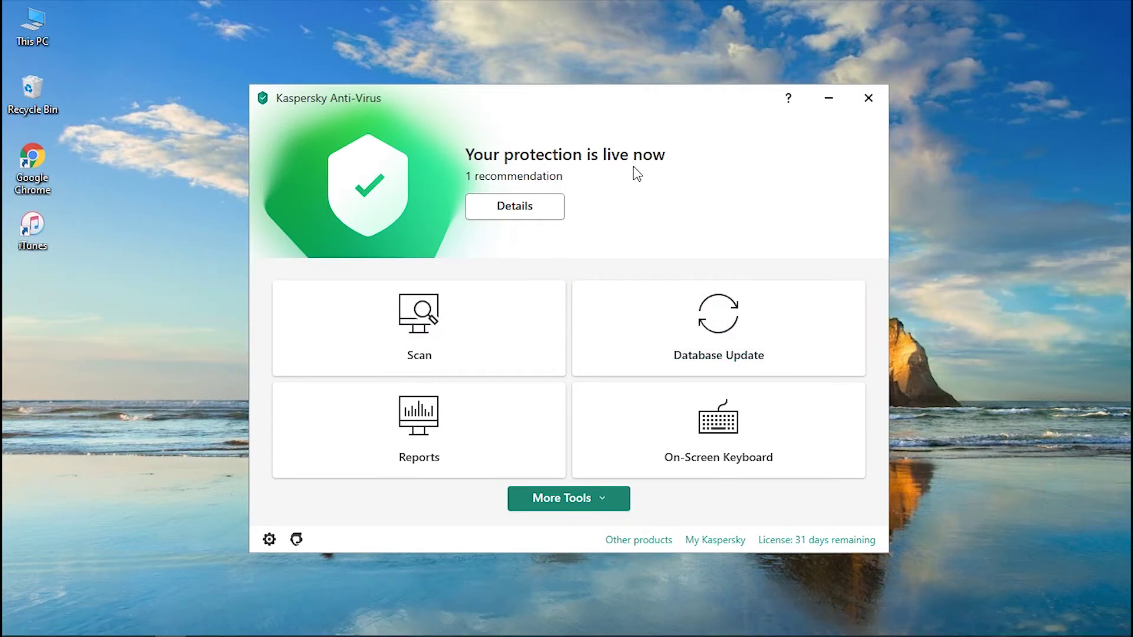
right_click(960, 624)
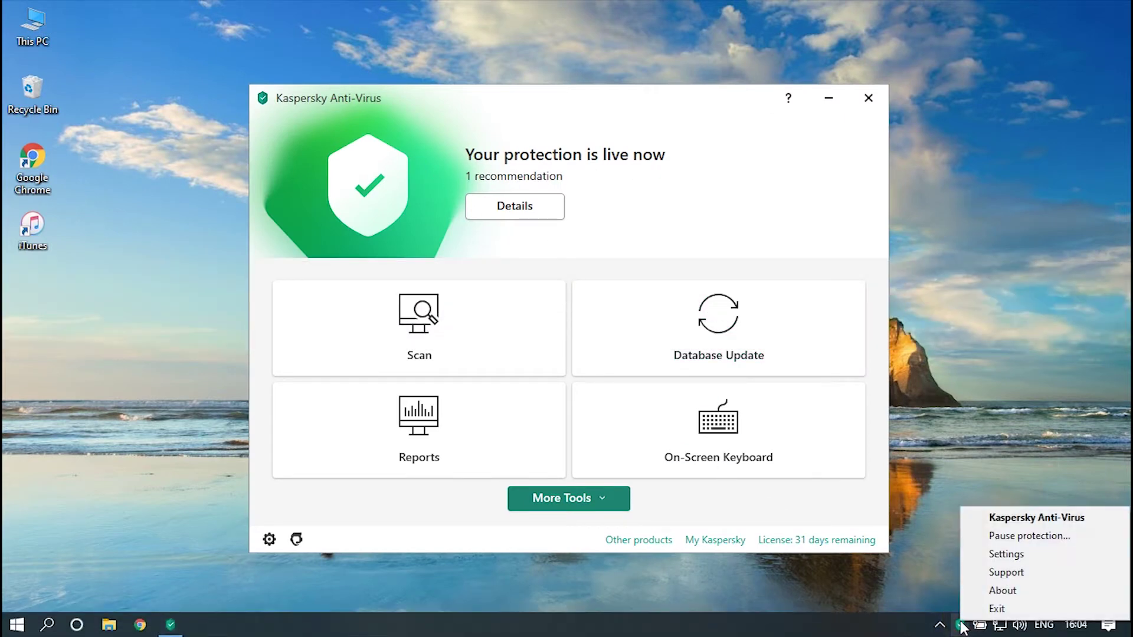
click(1006, 535)
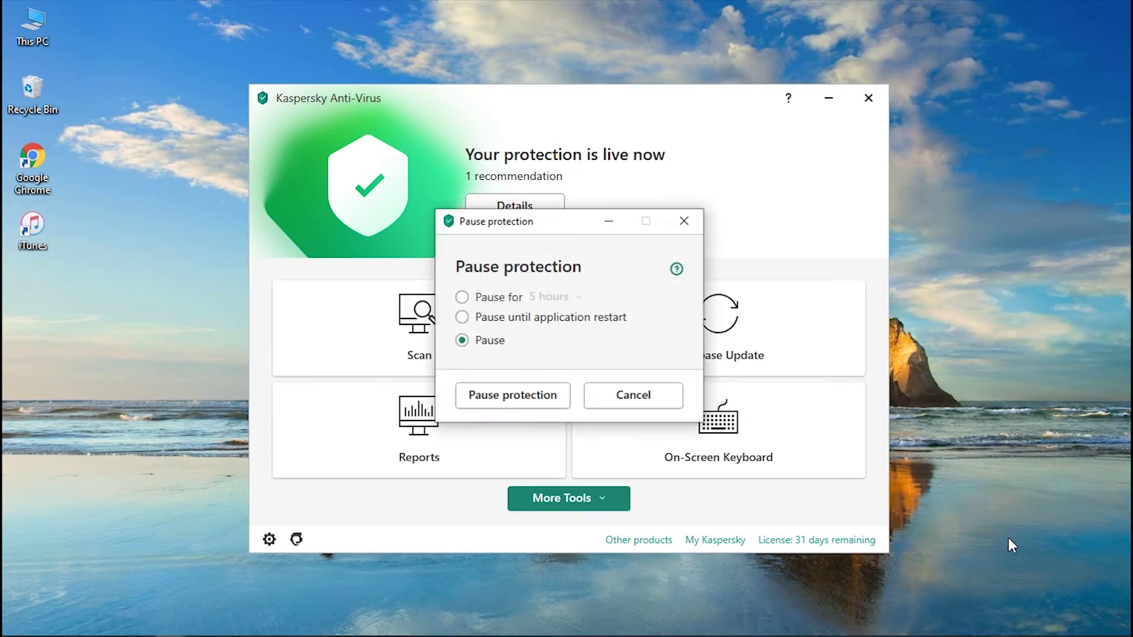
click(574, 298)
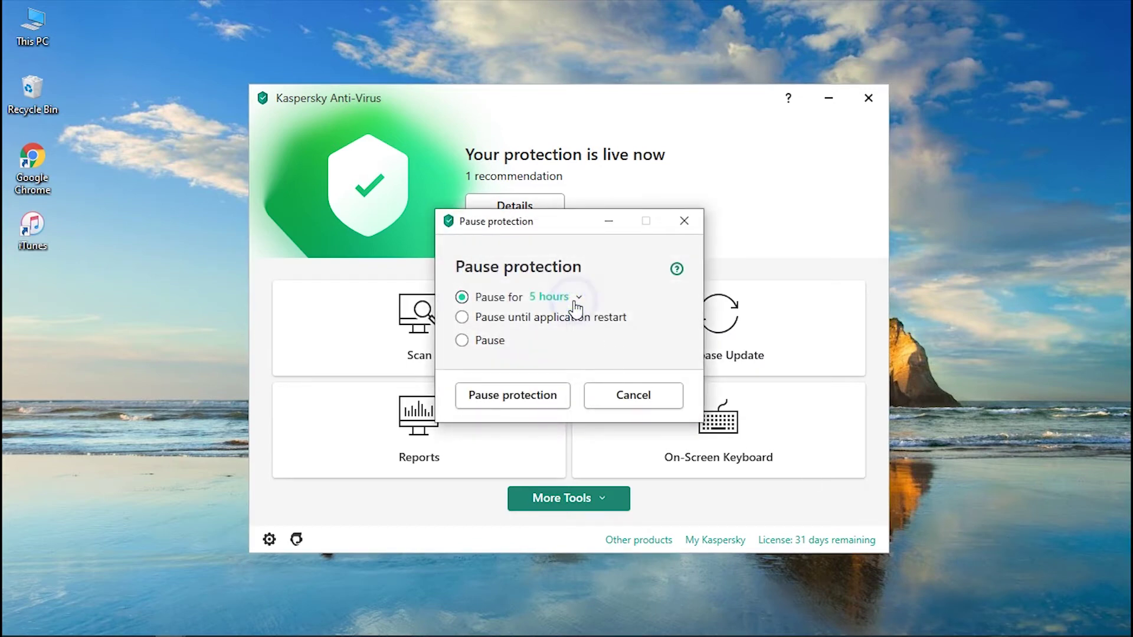
click(576, 297)
click(570, 503)
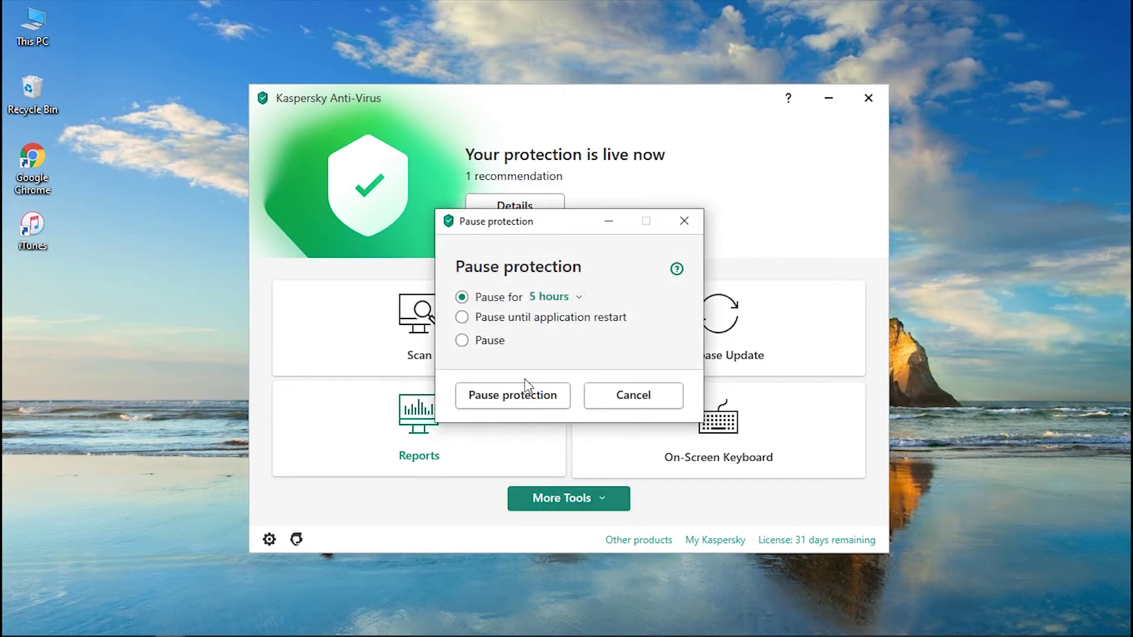
click(462, 317)
click(462, 340)
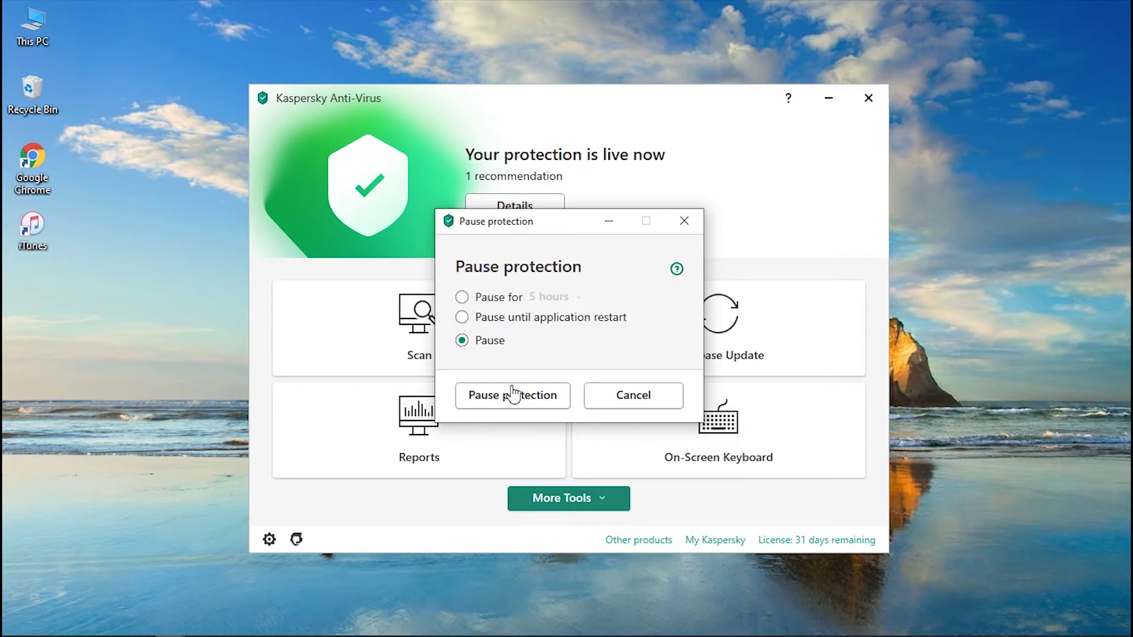
click(508, 397)
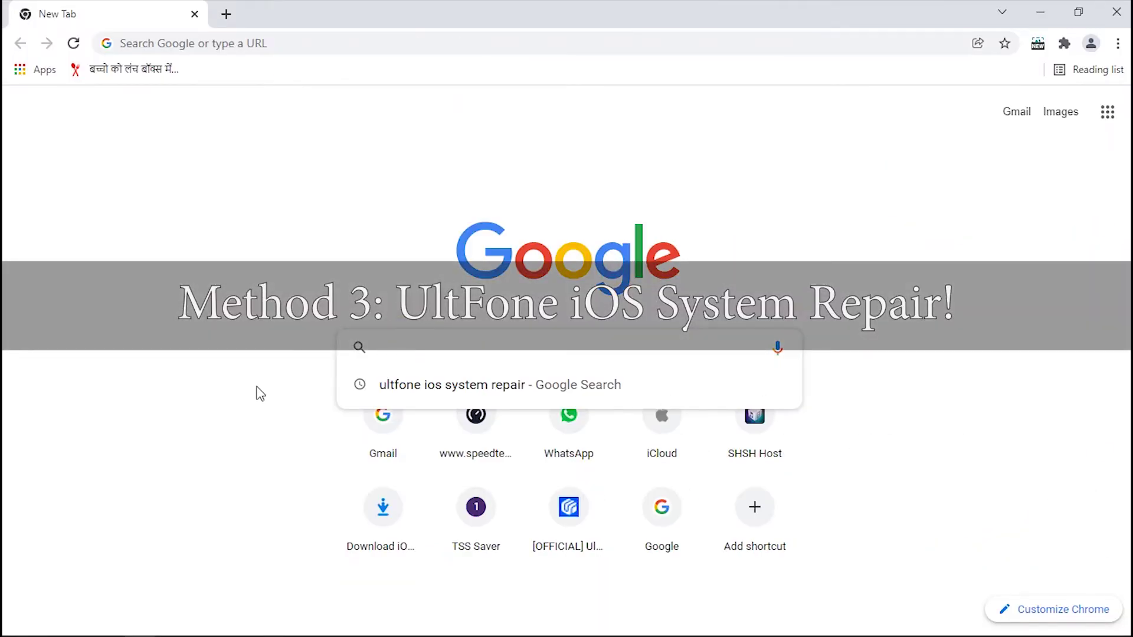
Search Google in Chrome for UltFone iOS System Repair
text(UltFon)
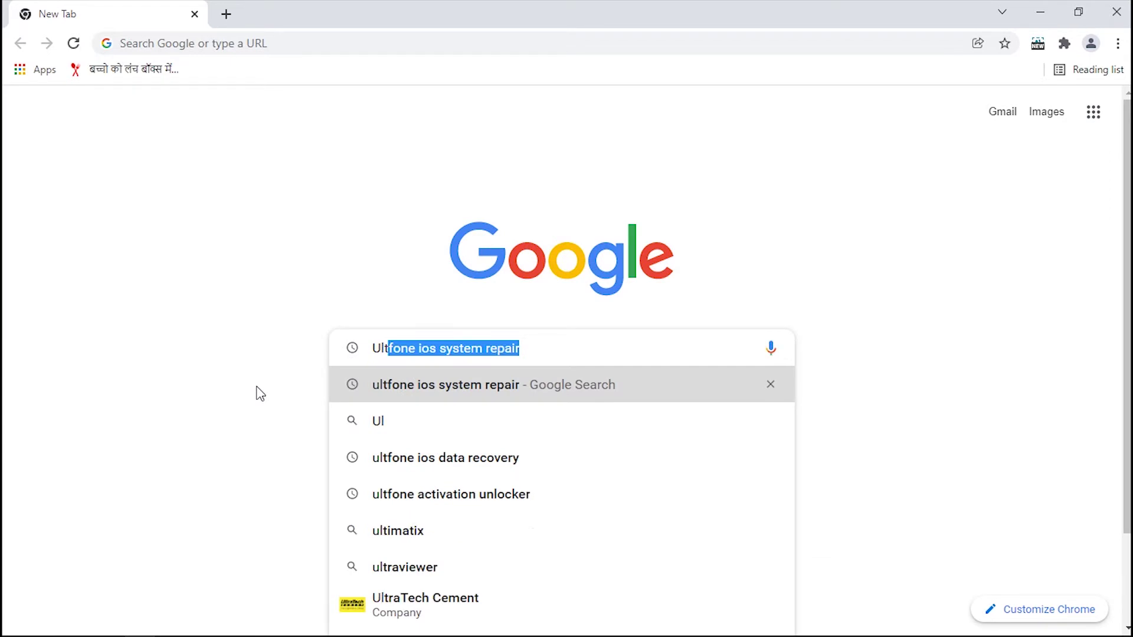
text(e iO)
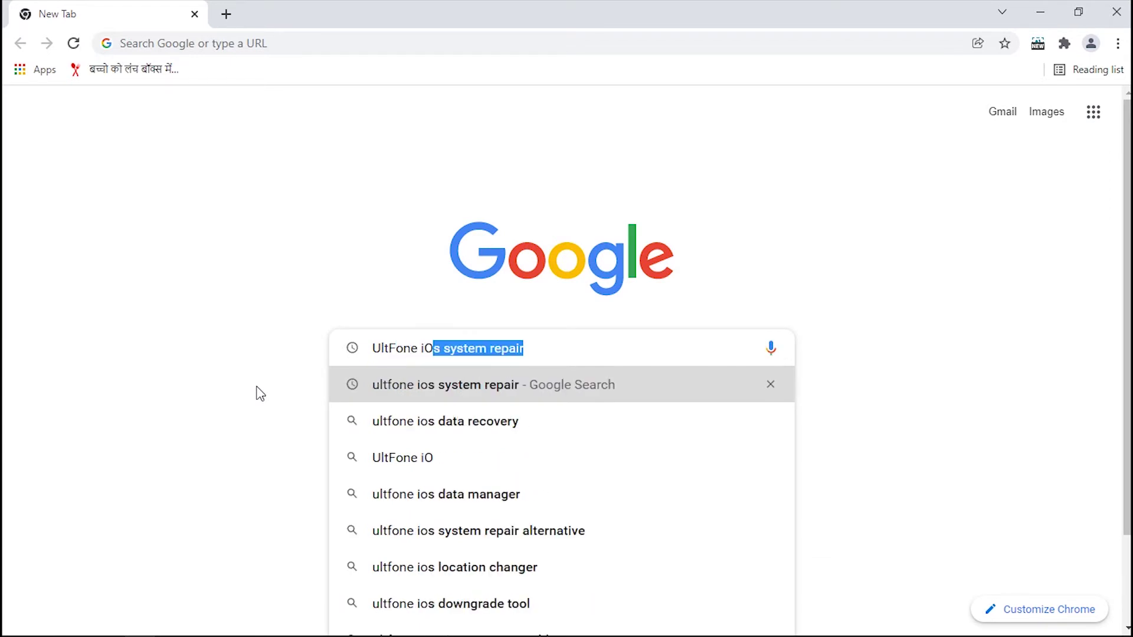
text(S System)
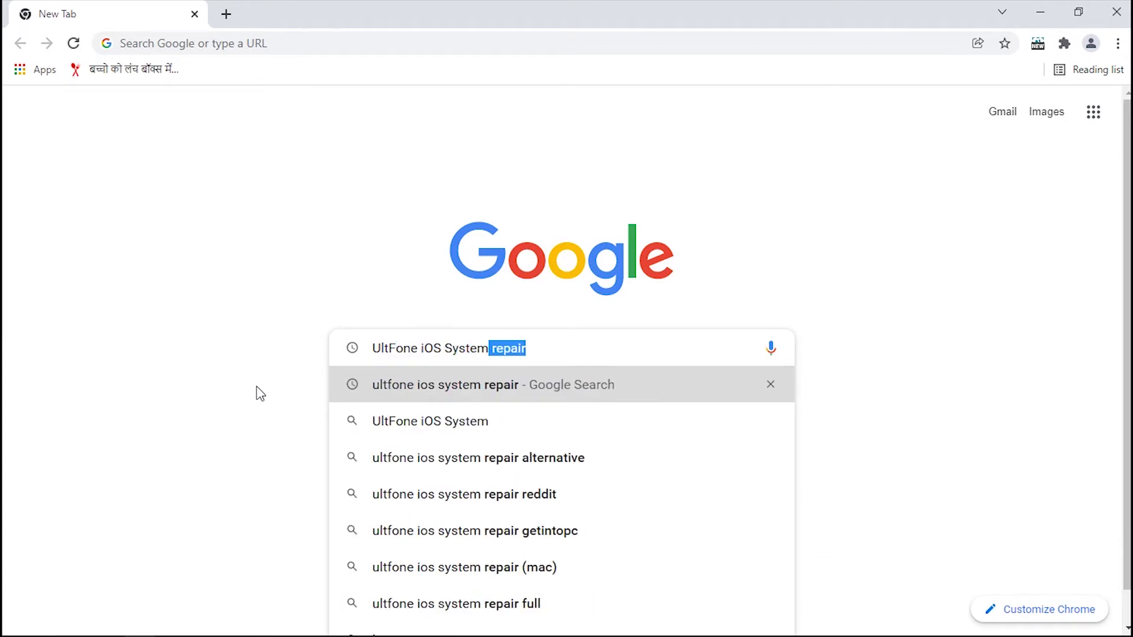
text( Repair)
key(Return)
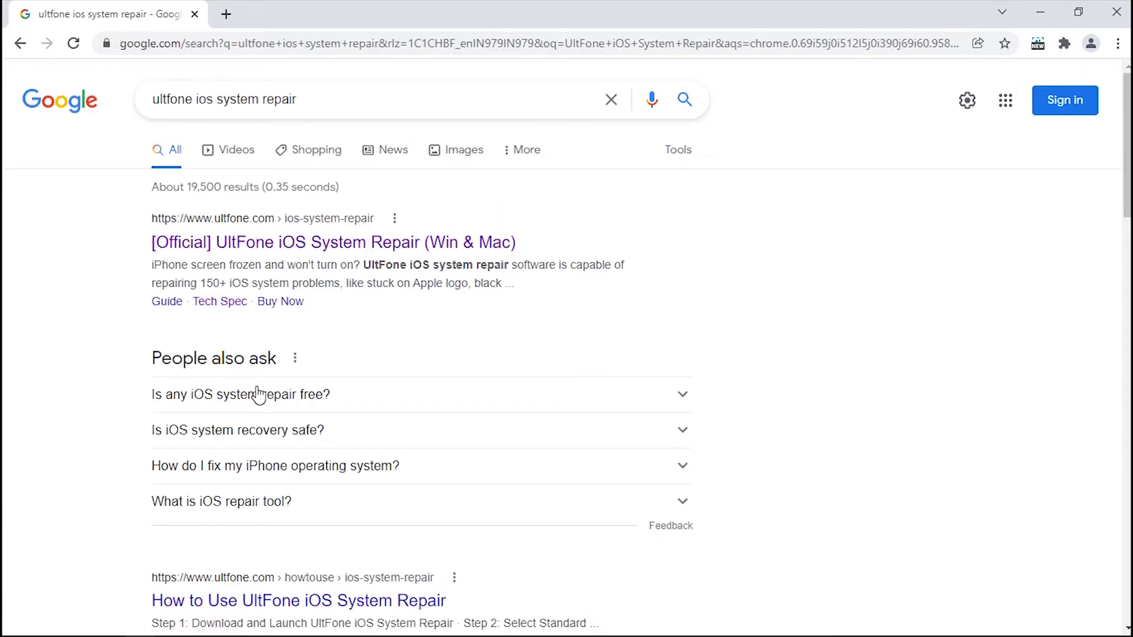
Open the official UltFone iOS System Repair result and review the scenarios its product page covers
click(370, 245)
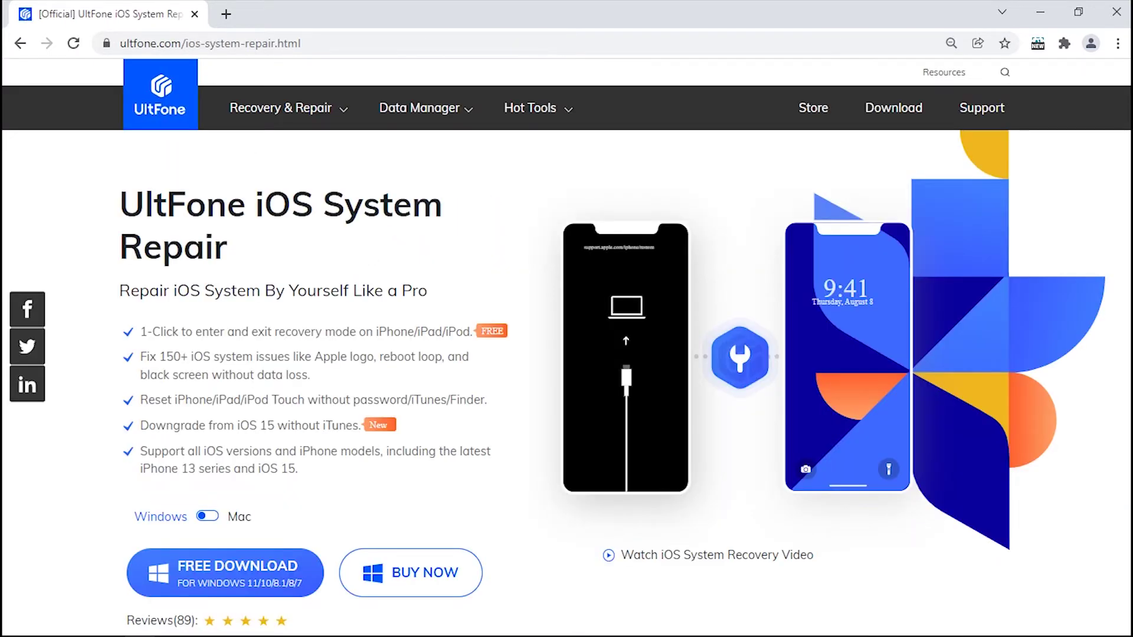
scroll(566, 348, down, 10)
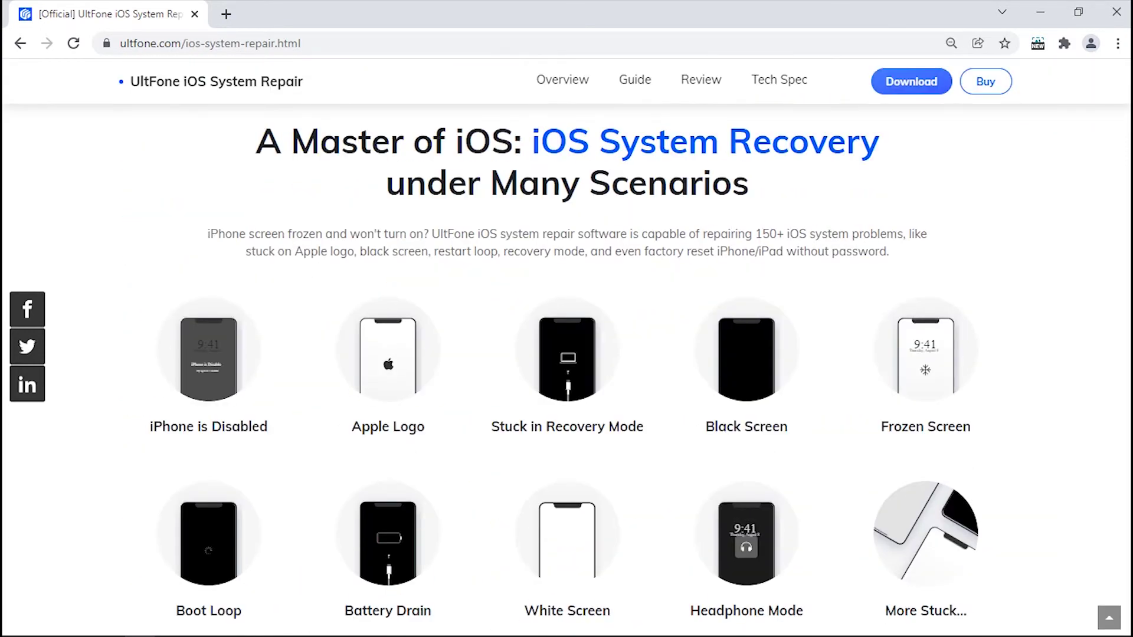
scroll(566, 348, up, 10)
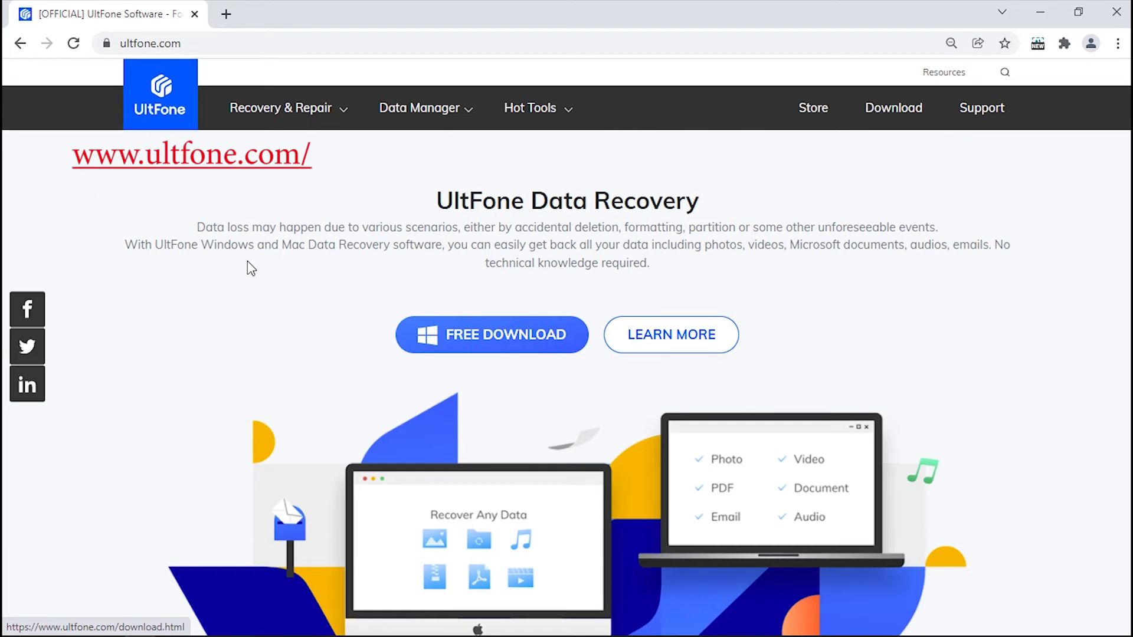
Open the iOS System Repair page from the UltFone site's Recovery & Repair products and download the free Windows version
mouse_move(291, 106)
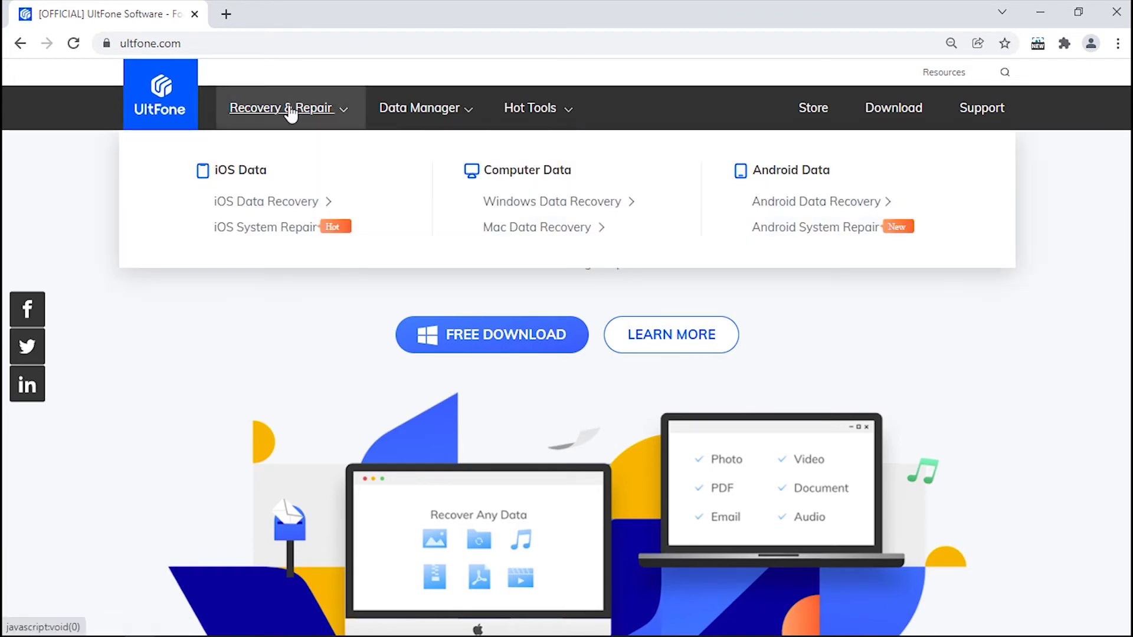
click(279, 236)
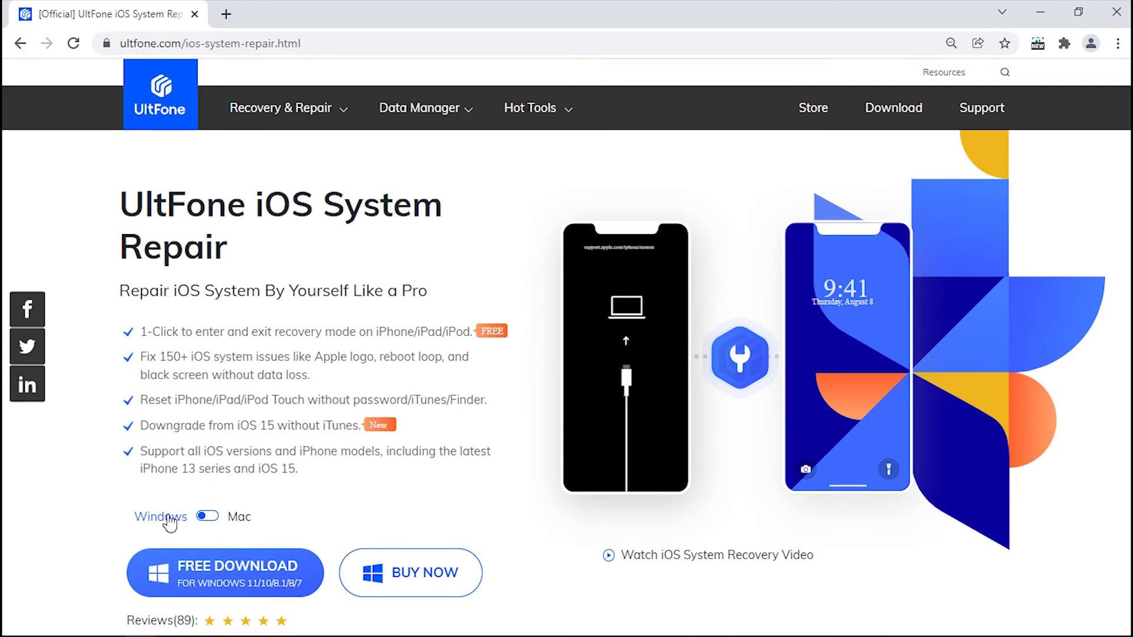
click(203, 567)
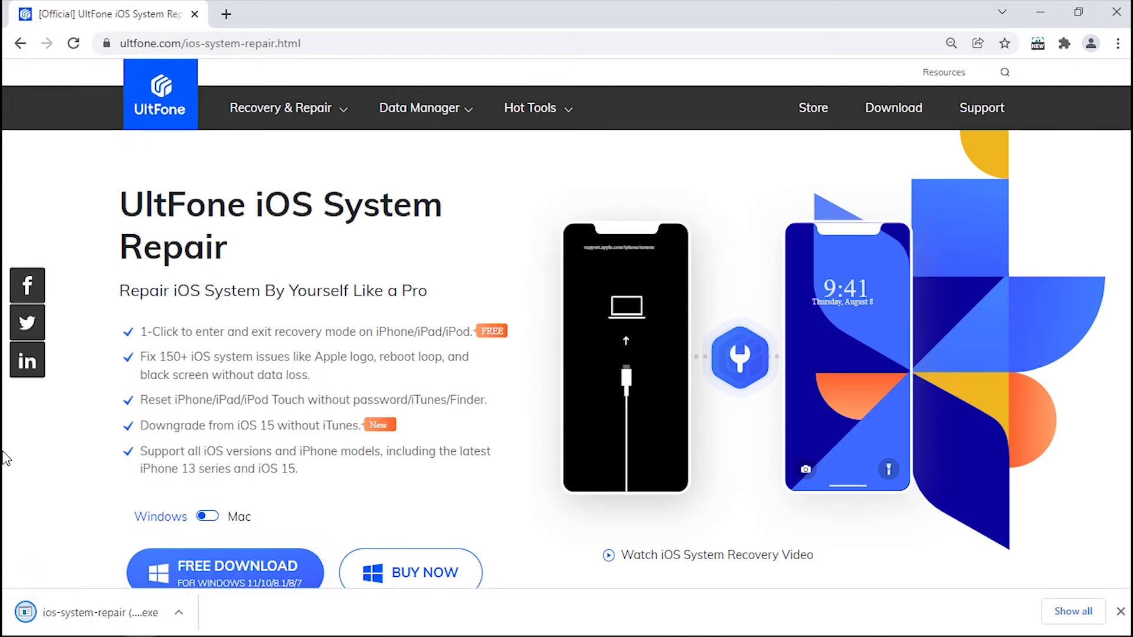
Install UltFone iOS System Repair from the downloaded ios-system-repair installer, launch it and minimize the browser
click(95, 613)
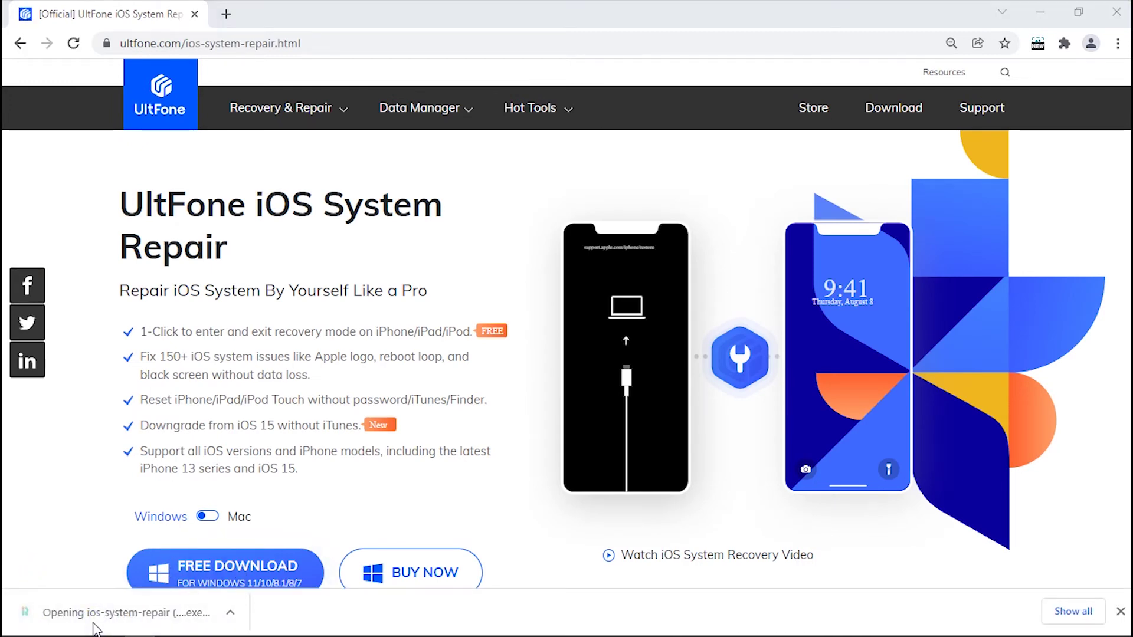
click(578, 375)
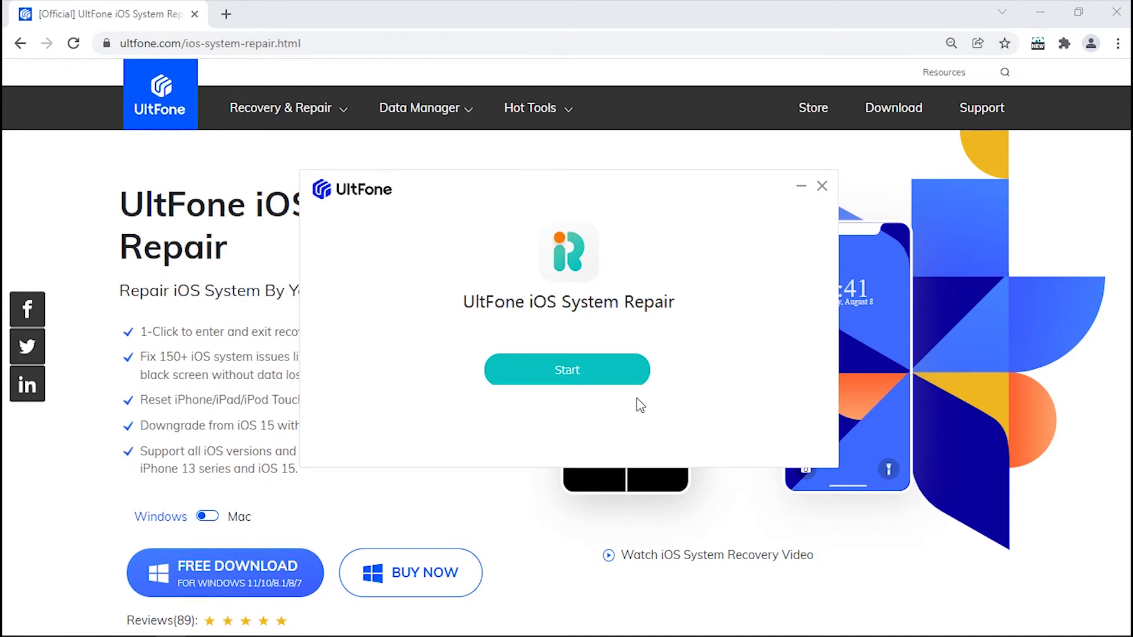
click(596, 374)
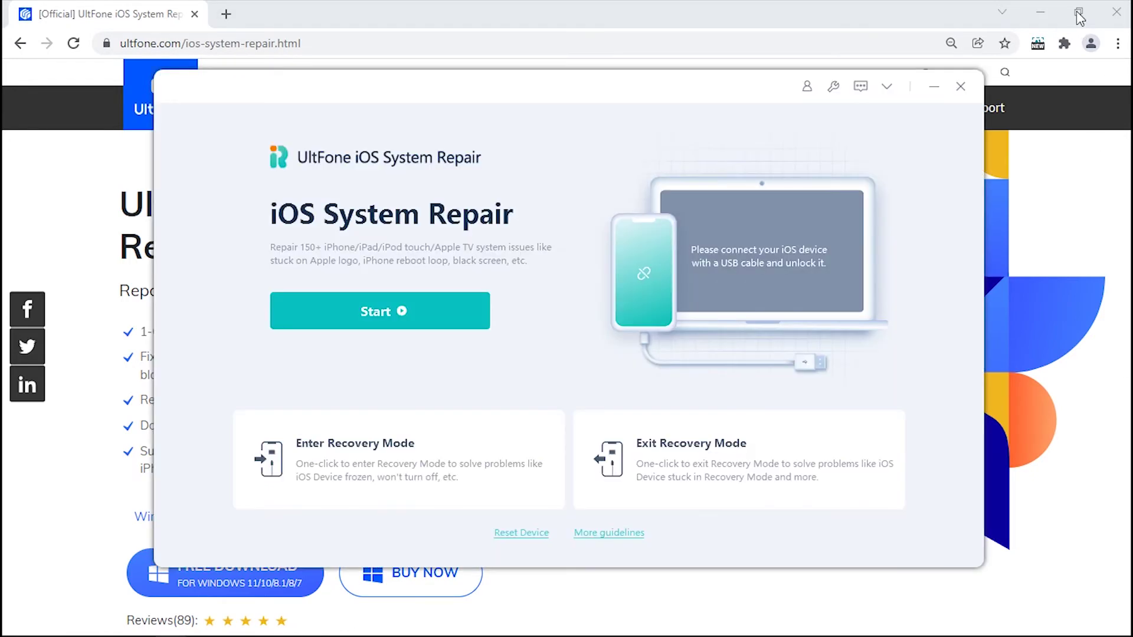
click(1040, 12)
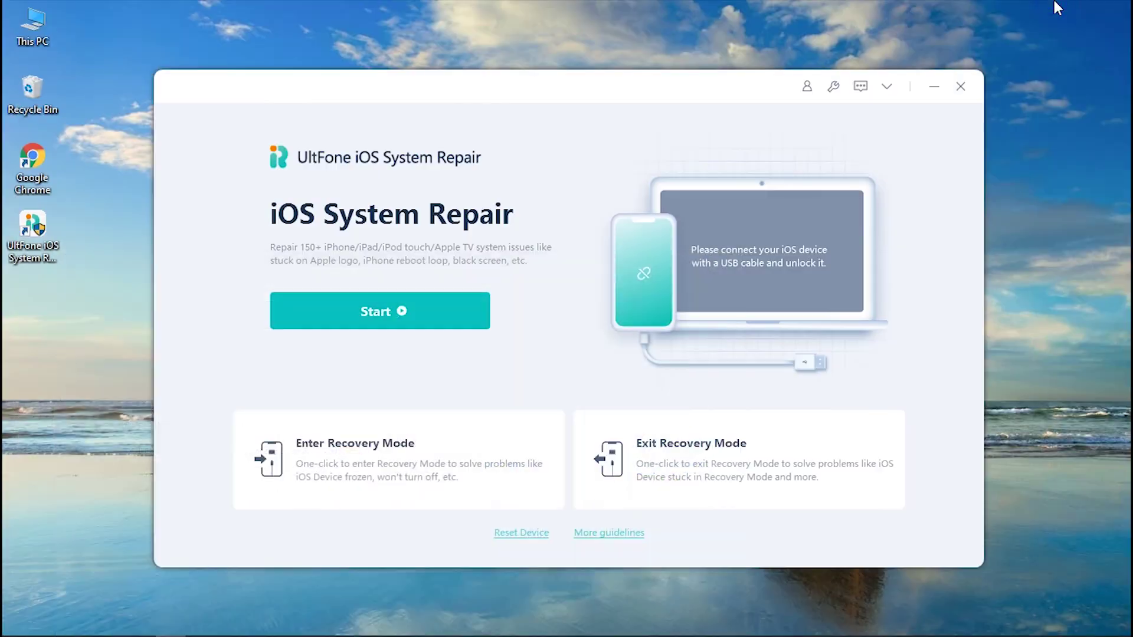
Start an iOS system repair and proceed with Standard Repair rather than Deep Repair
click(372, 316)
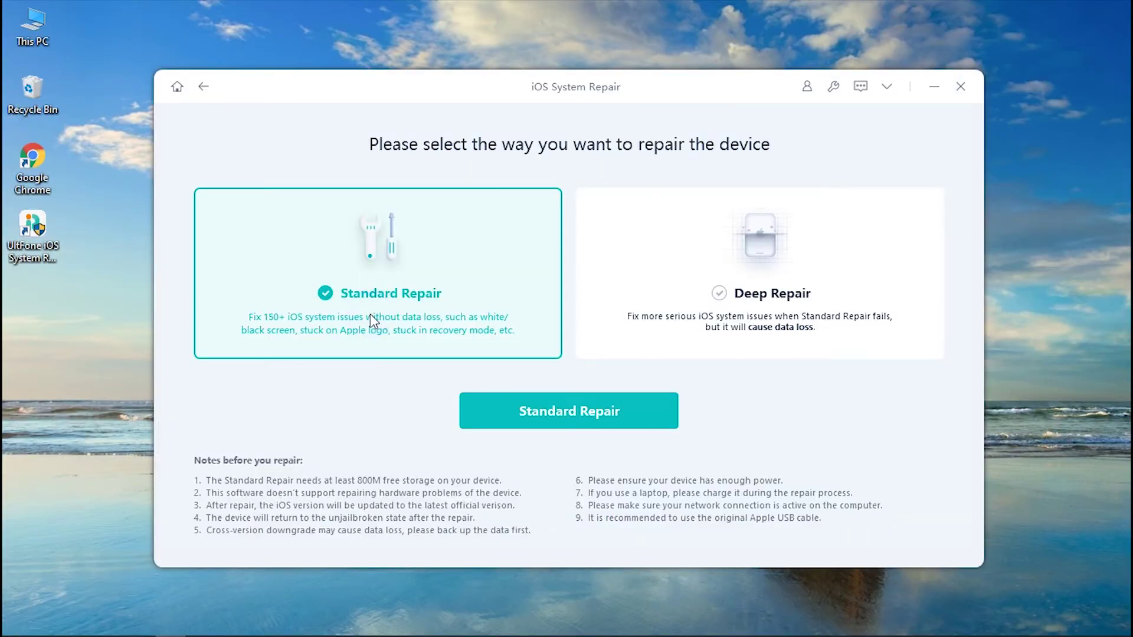
click(754, 325)
click(487, 324)
click(553, 408)
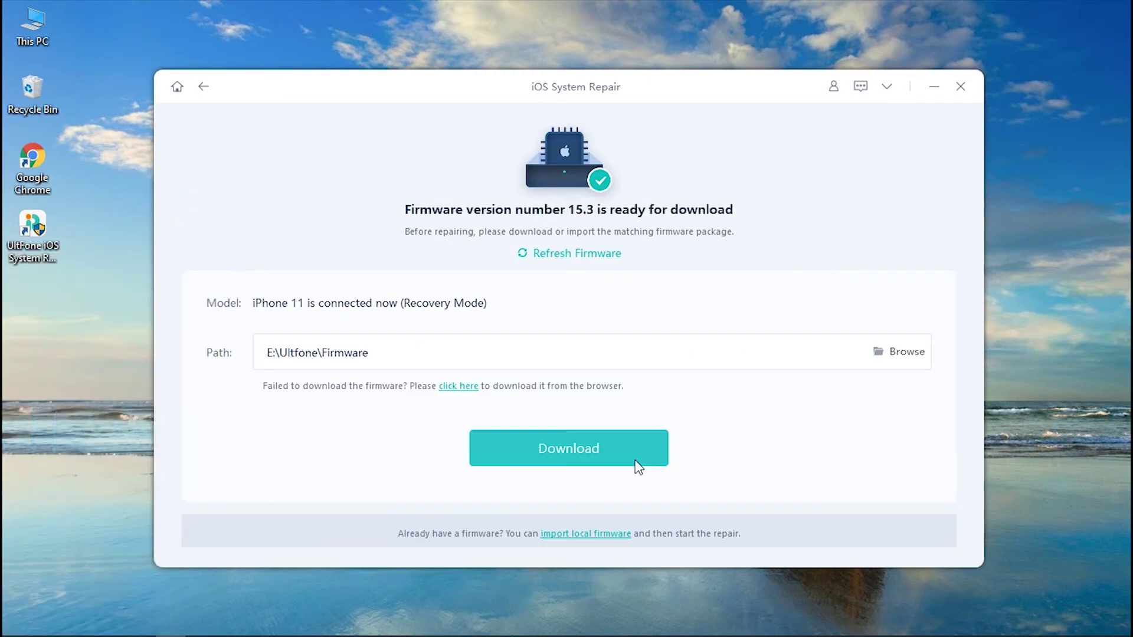
Download the 15.3 firmware package to E:\Ultfone\Firmware and start the standard repair of the iPhone 11
click(635, 460)
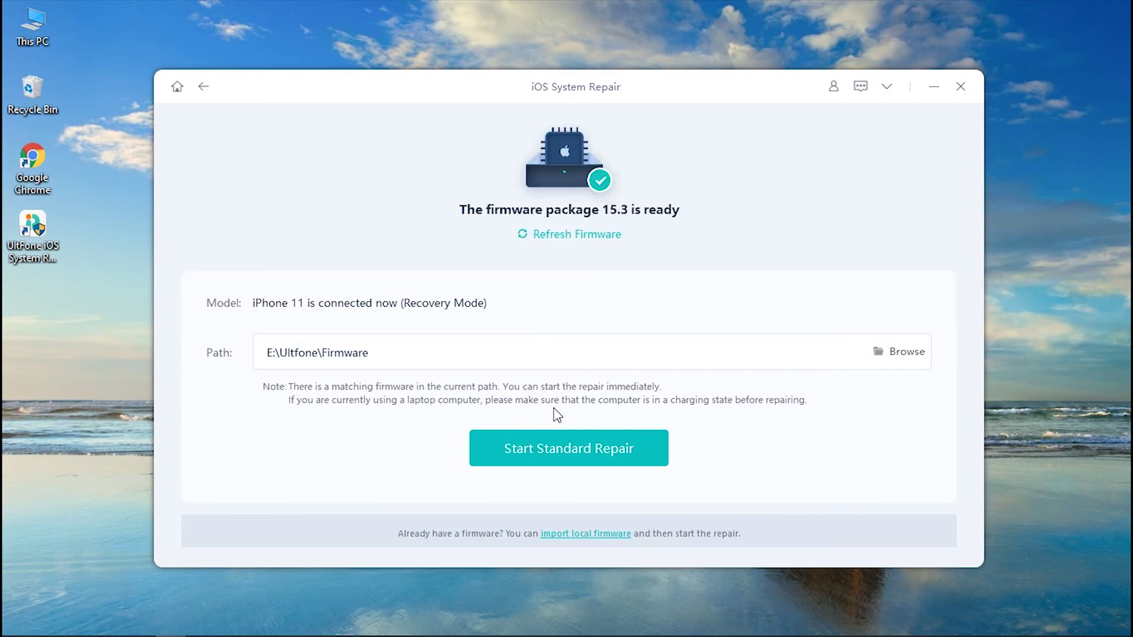
click(578, 451)
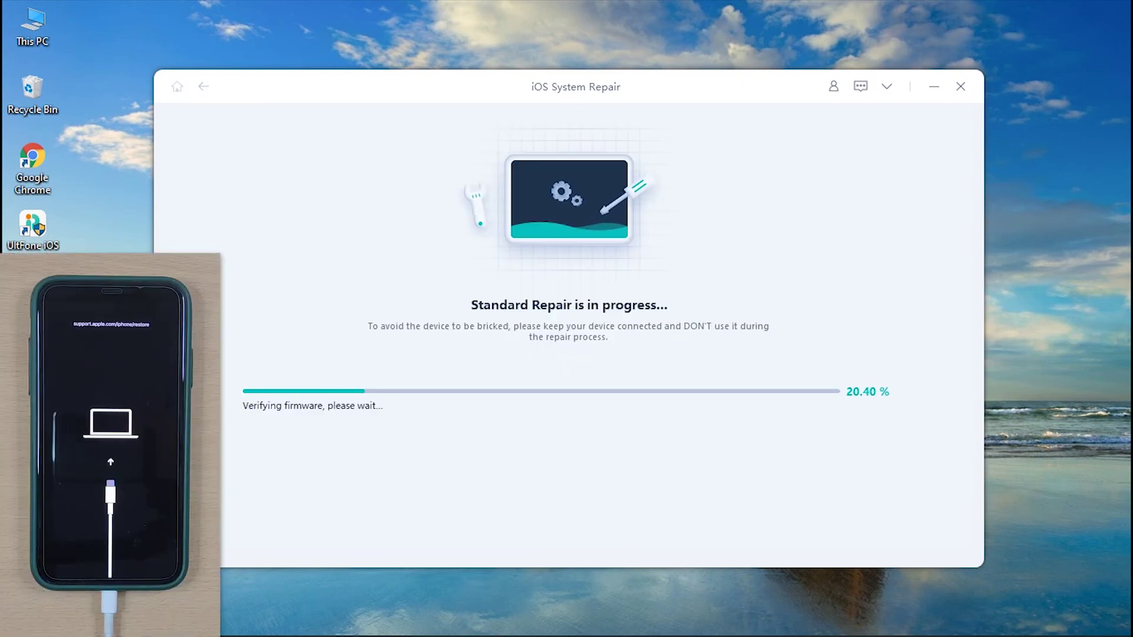